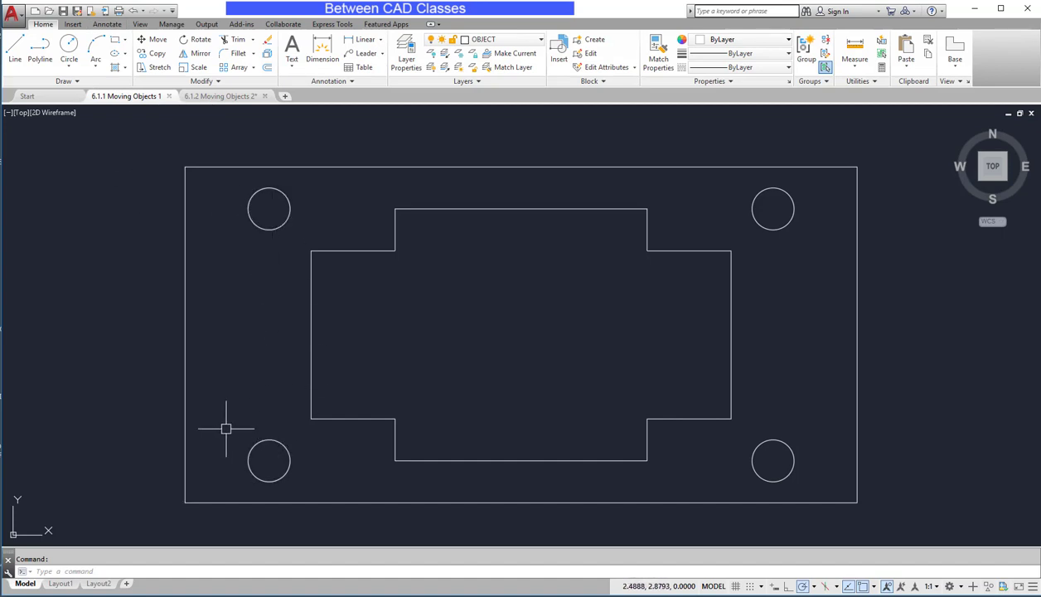
Move the two left-hand circles of the plate 0.5 units horizontally to the left.
key("Escape")
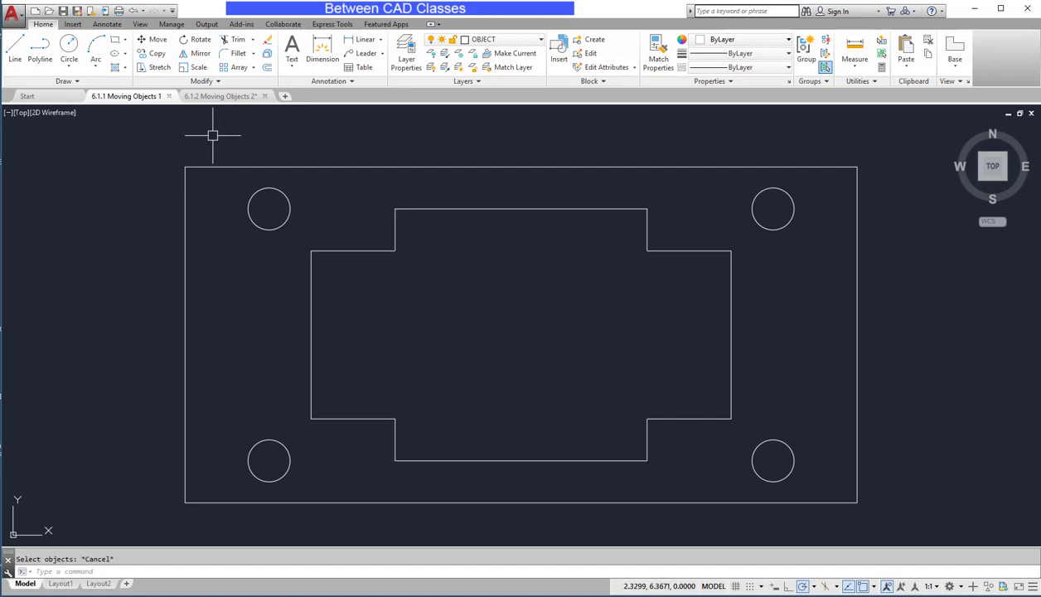
left_click(157, 39)
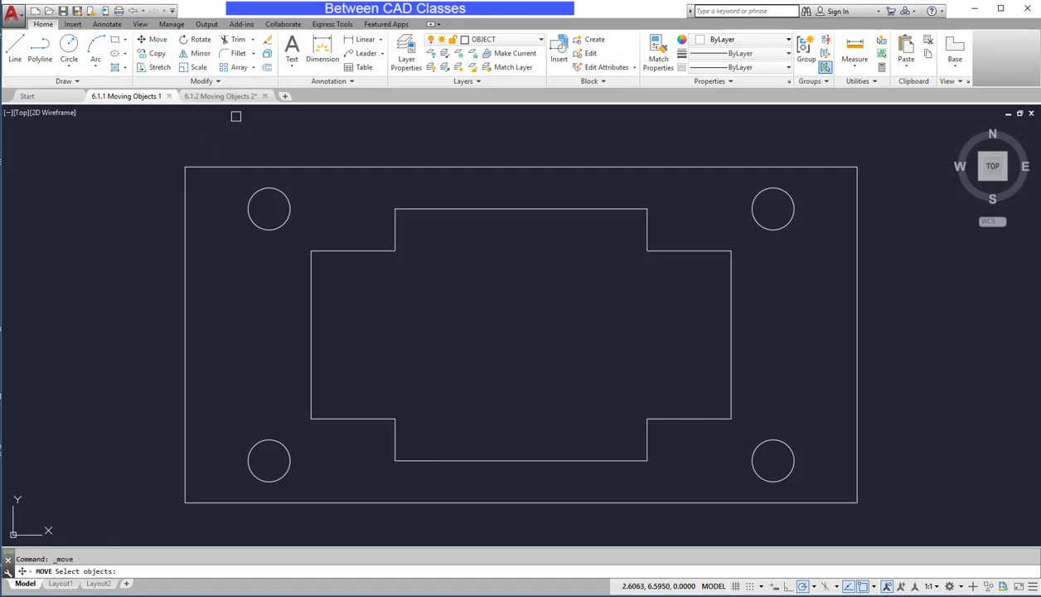
left_click(253, 194)
left_click(270, 440)
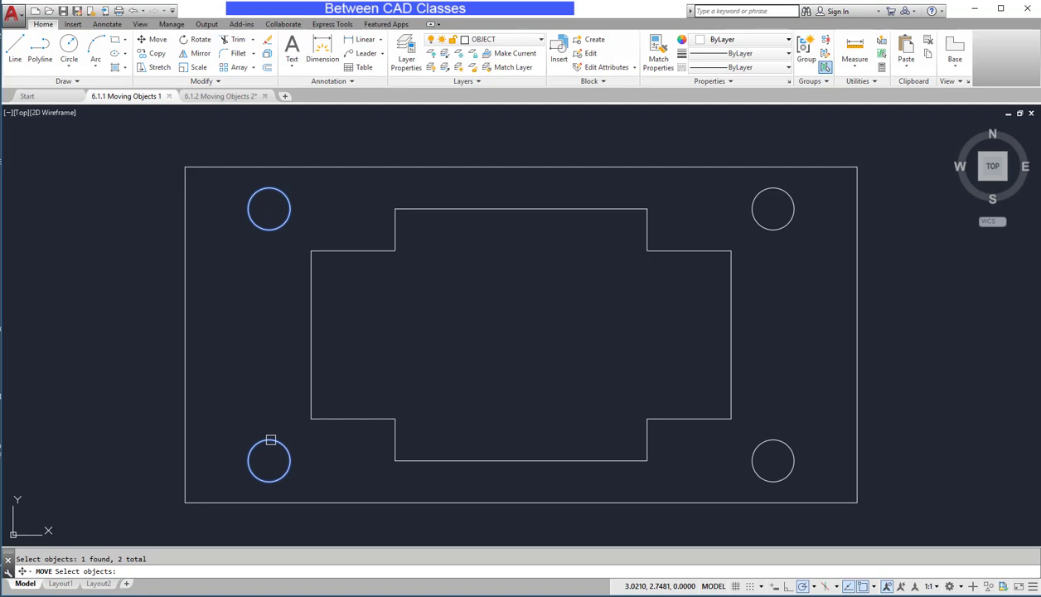
key("Return")
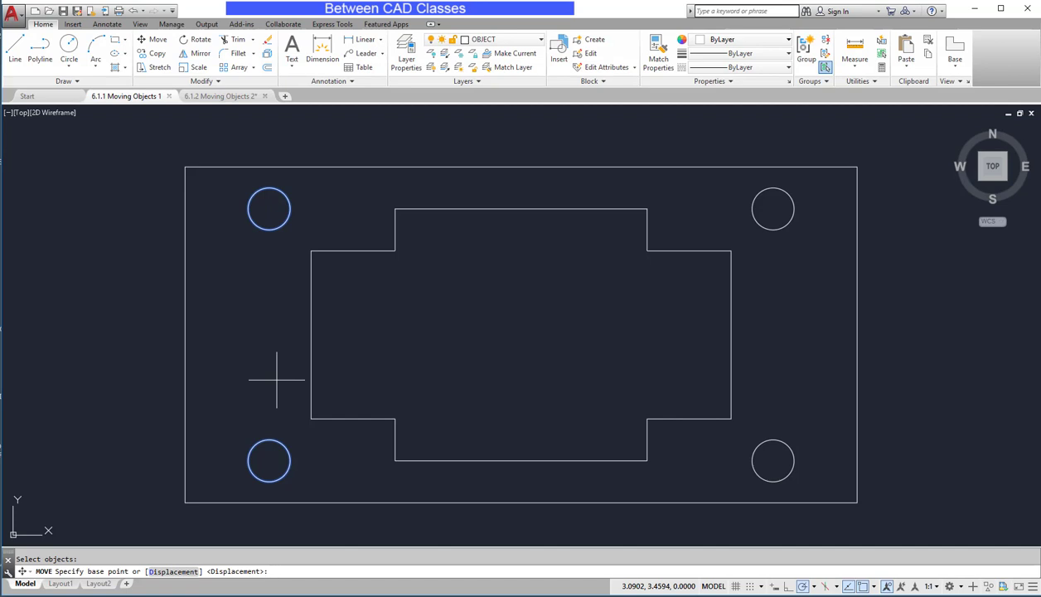
left_click(269, 208)
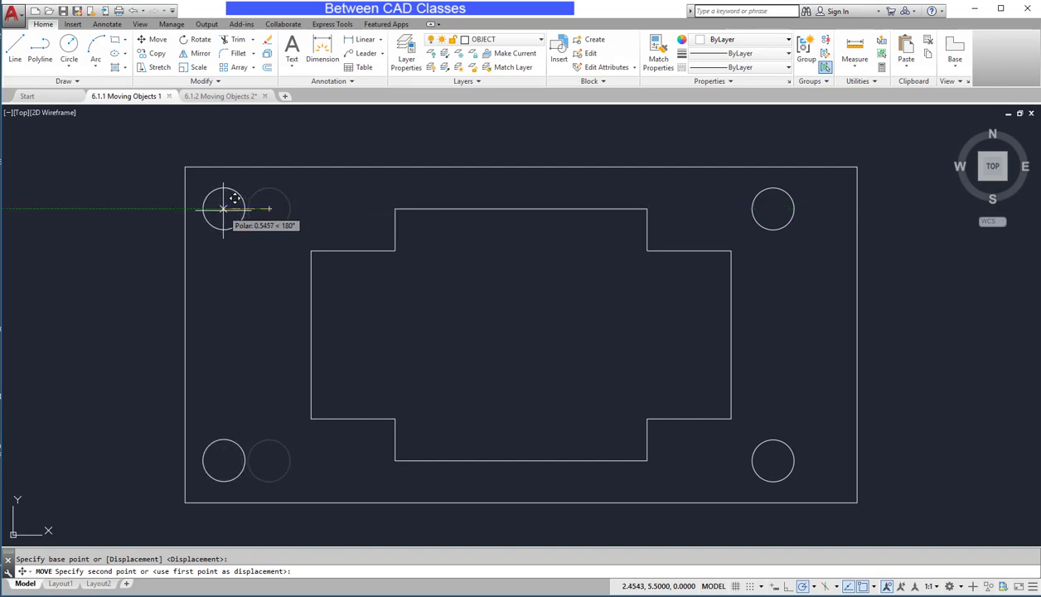
type(".5")
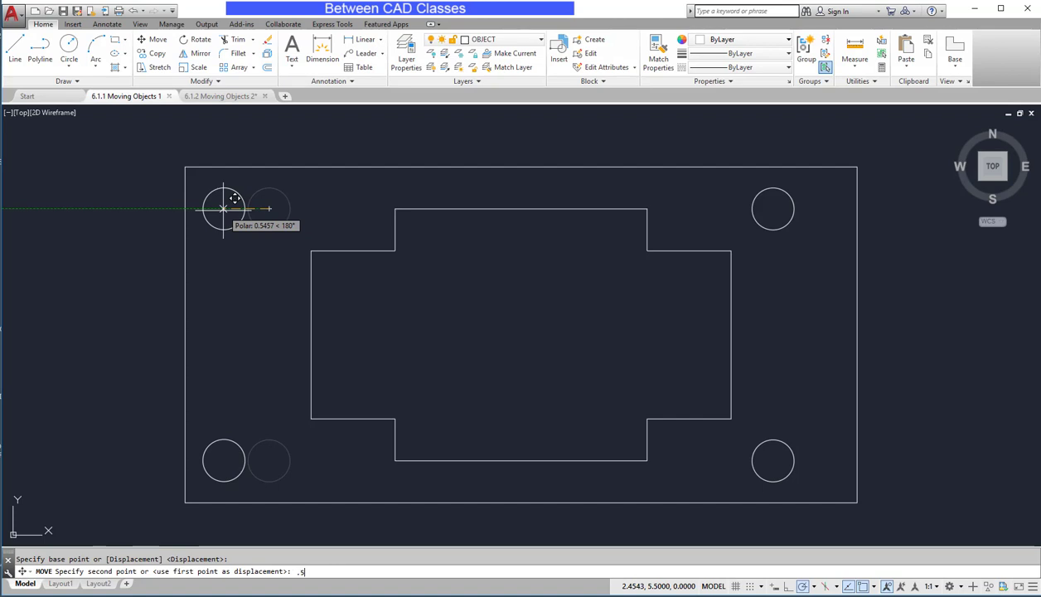
key("Return")
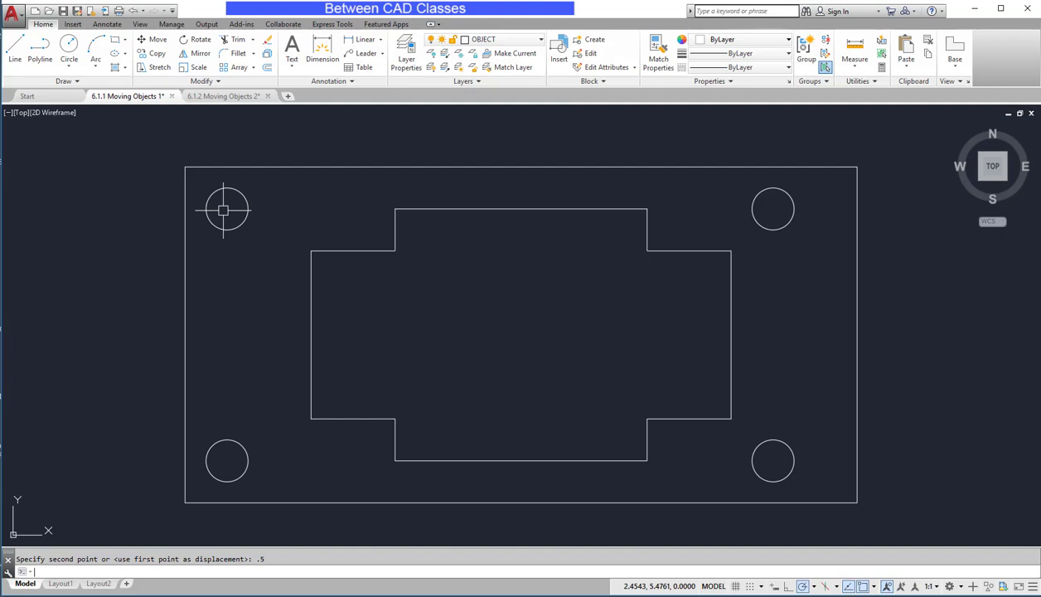
Move the two right-hand circles of the plate 0.5 units horizontally to the right.
left_click(752, 212)
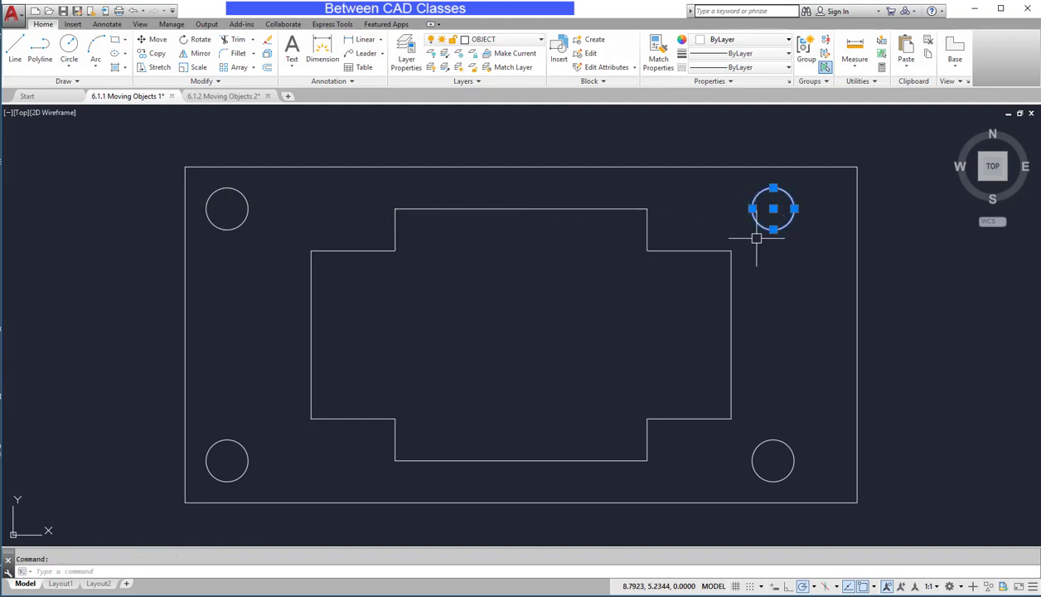
left_click(771, 440)
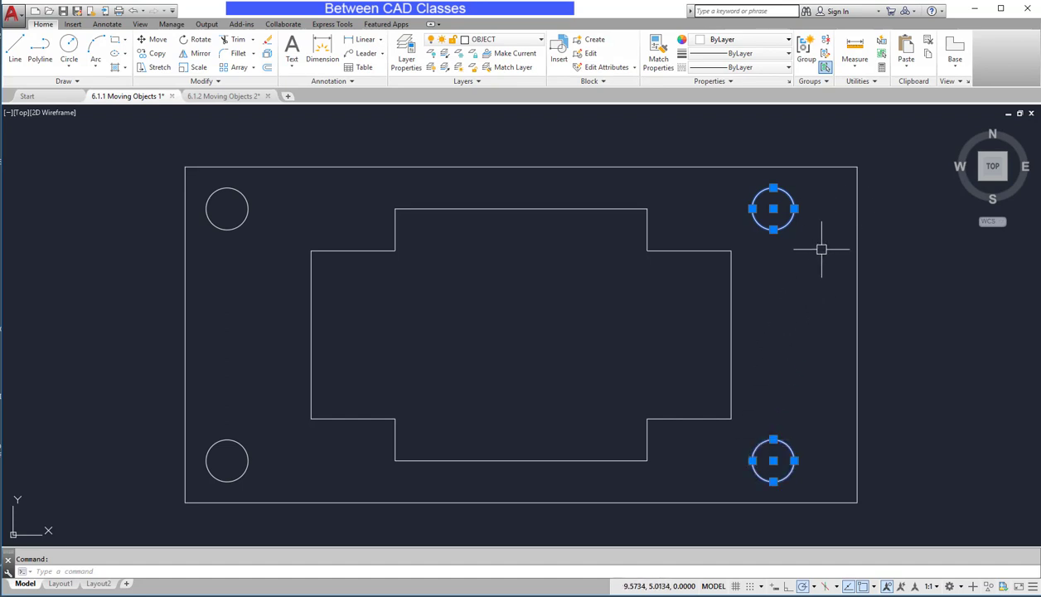
left_click(154, 39)
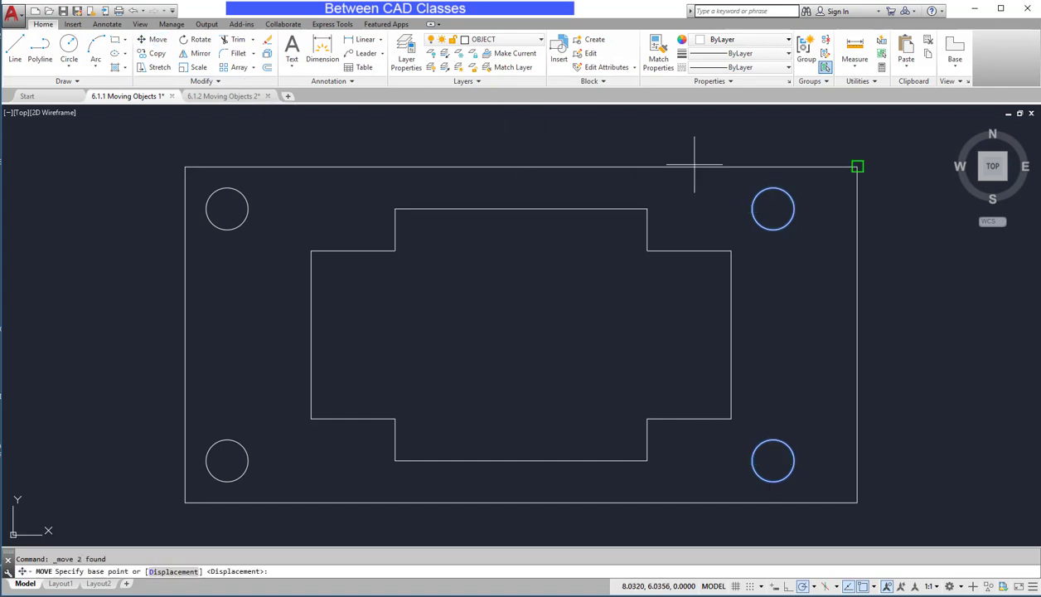
left_click(772, 208)
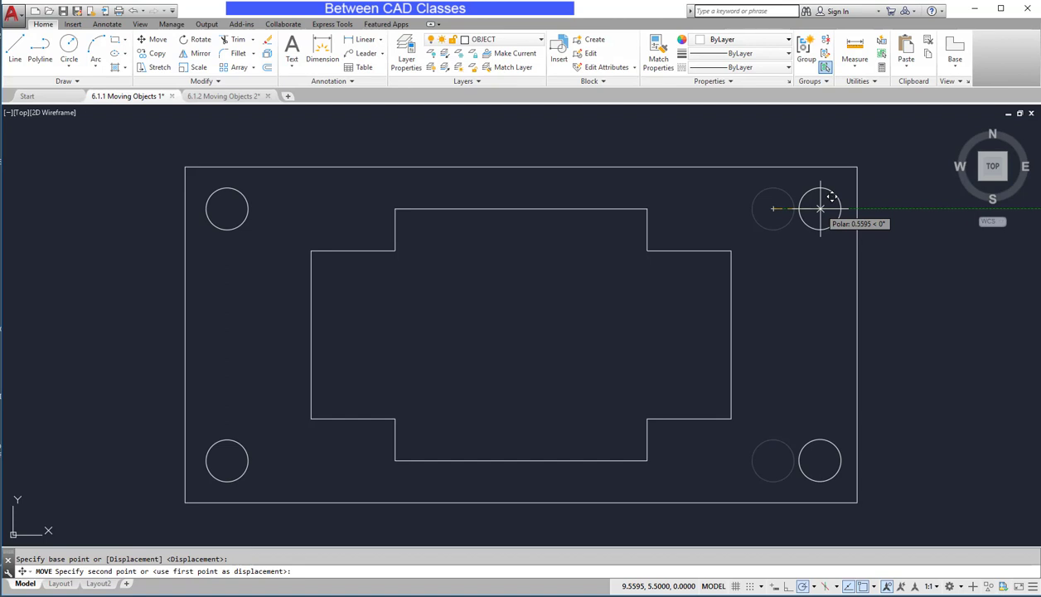
type(".5")
key("Return")
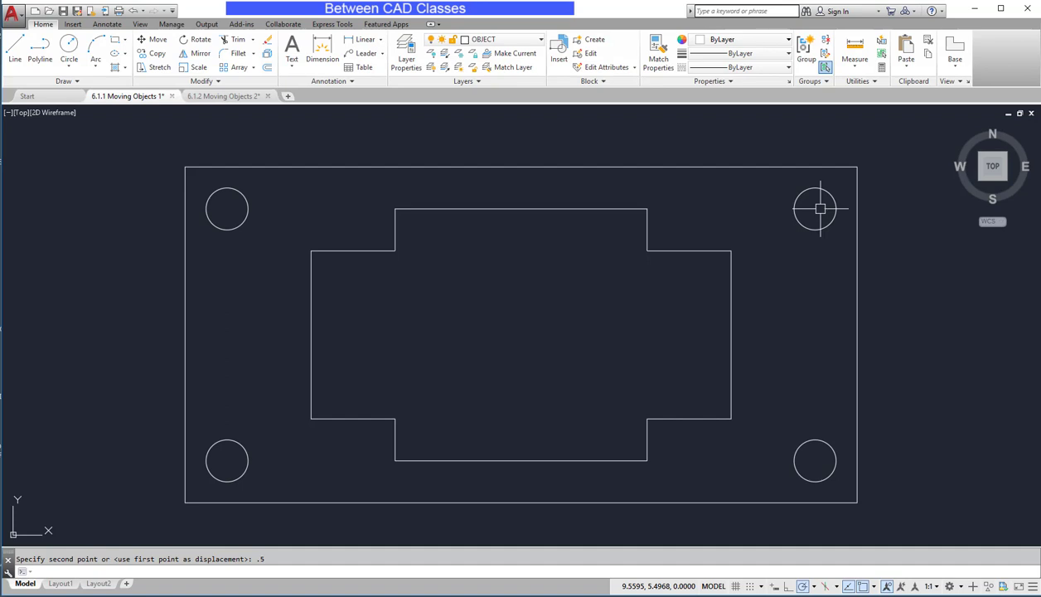
In the 6.1.2 Moving Objects 2 drawing, move the left hatched plate by its lower-left corner onto the right plate's upper-left corner.
left_click(240, 97)
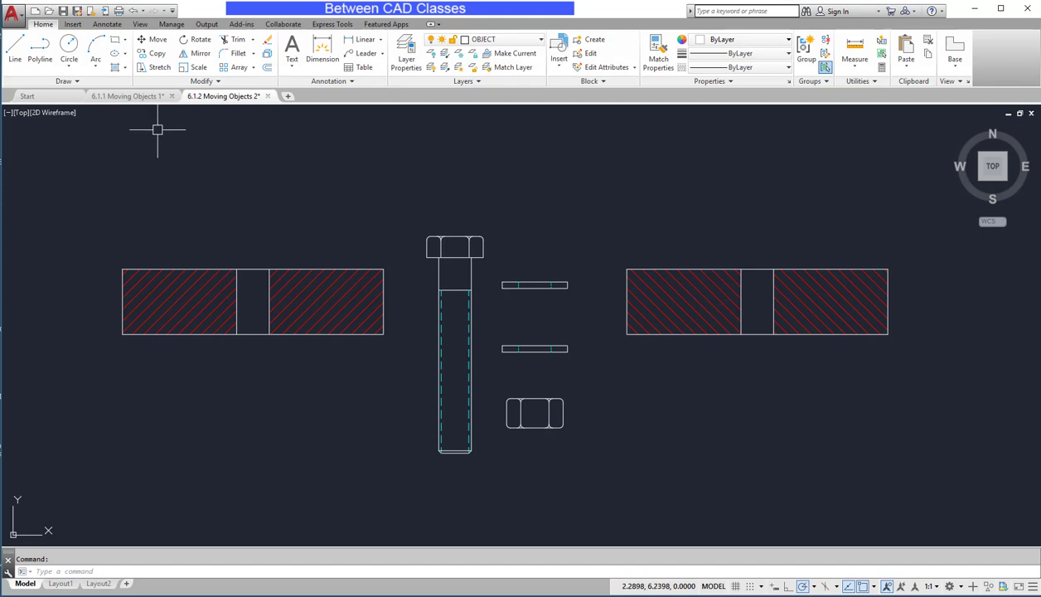
left_click(157, 39)
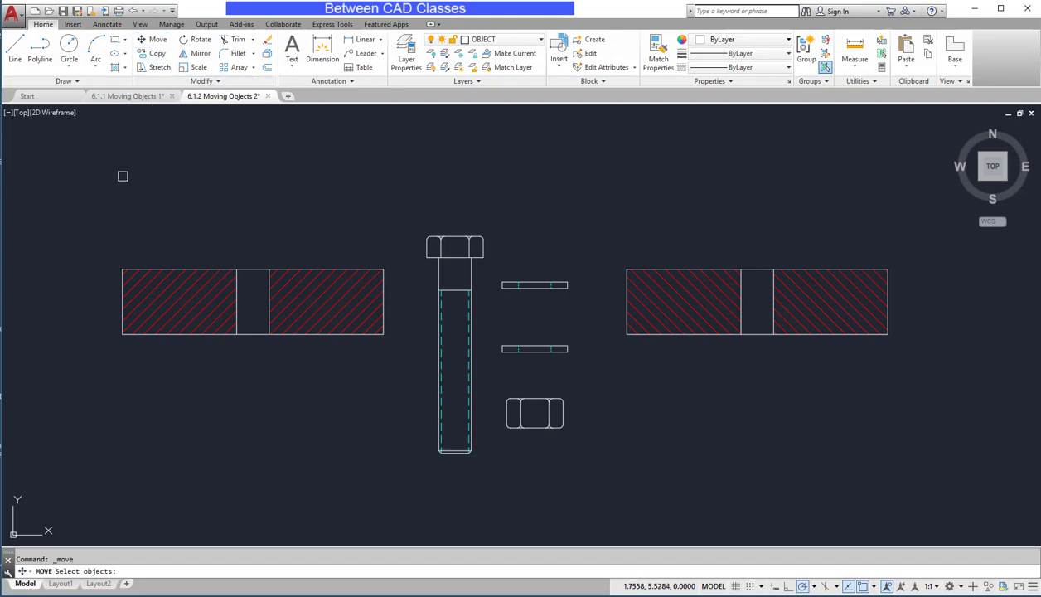
left_click(94, 229)
left_click(401, 373)
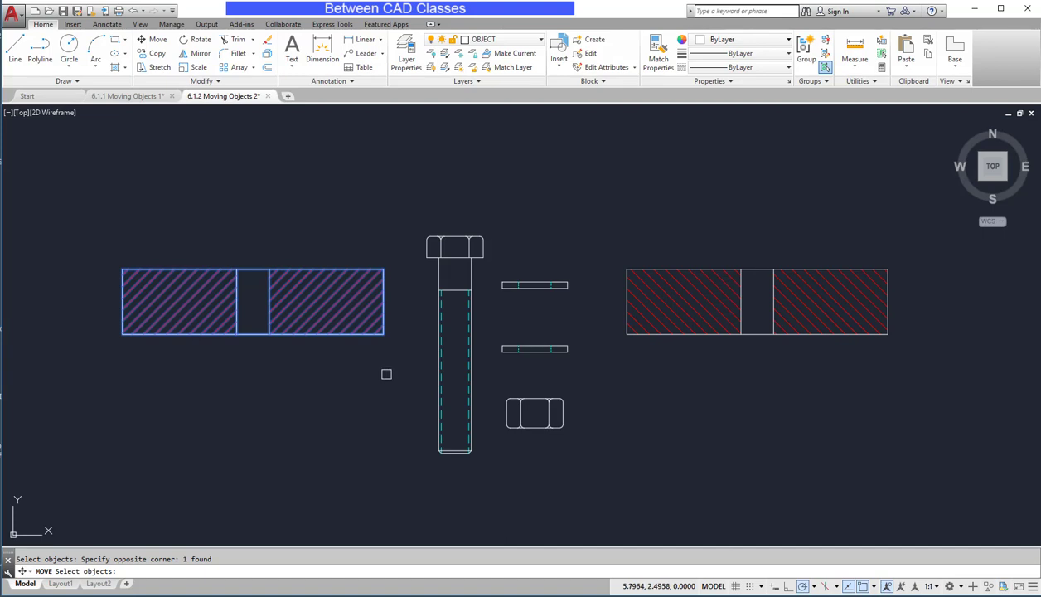
key("Return")
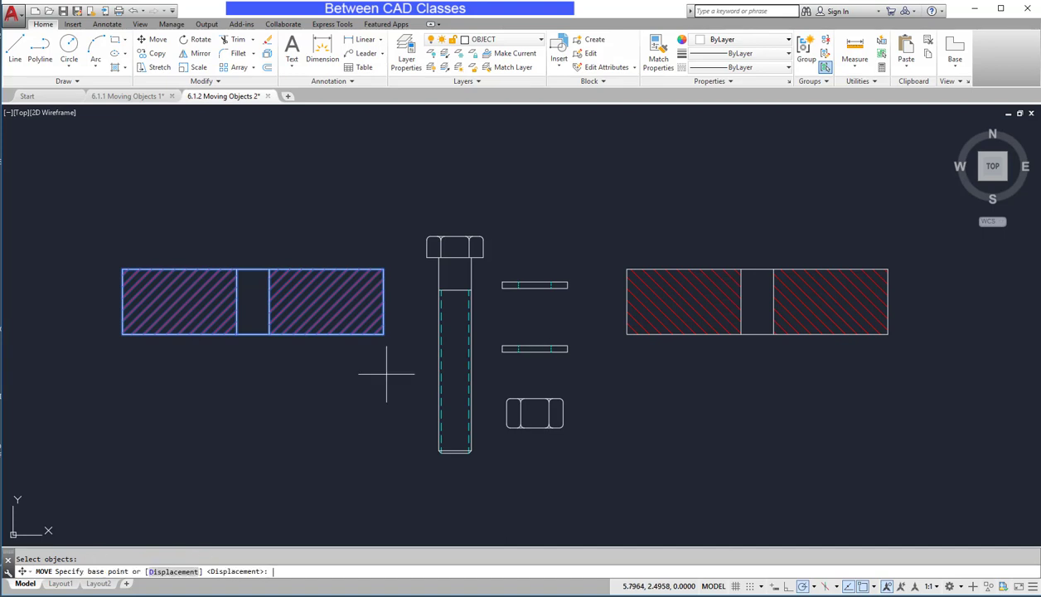
left_click(122, 334)
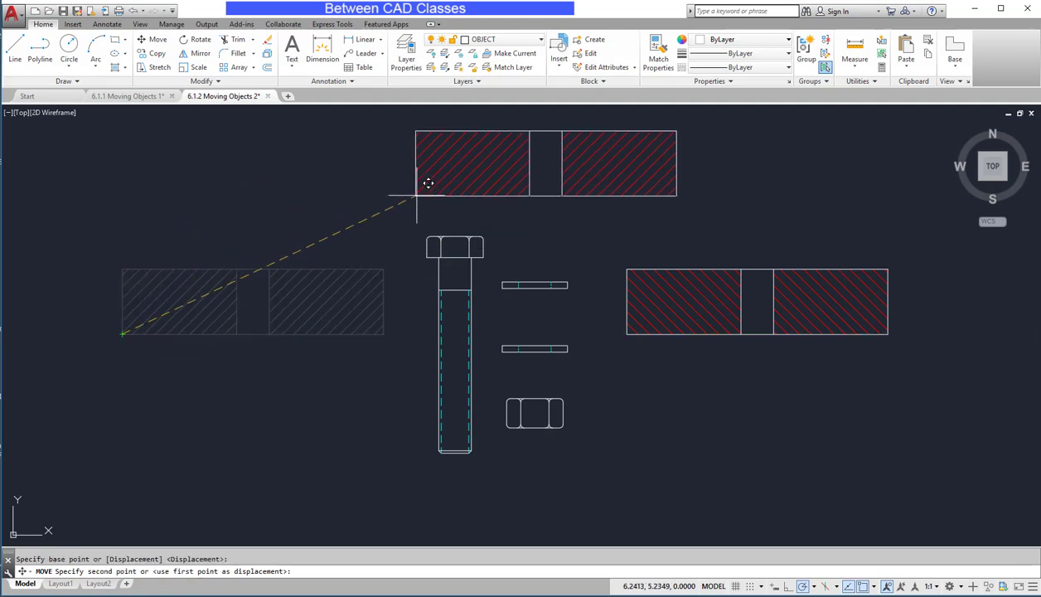
left_click(637, 258)
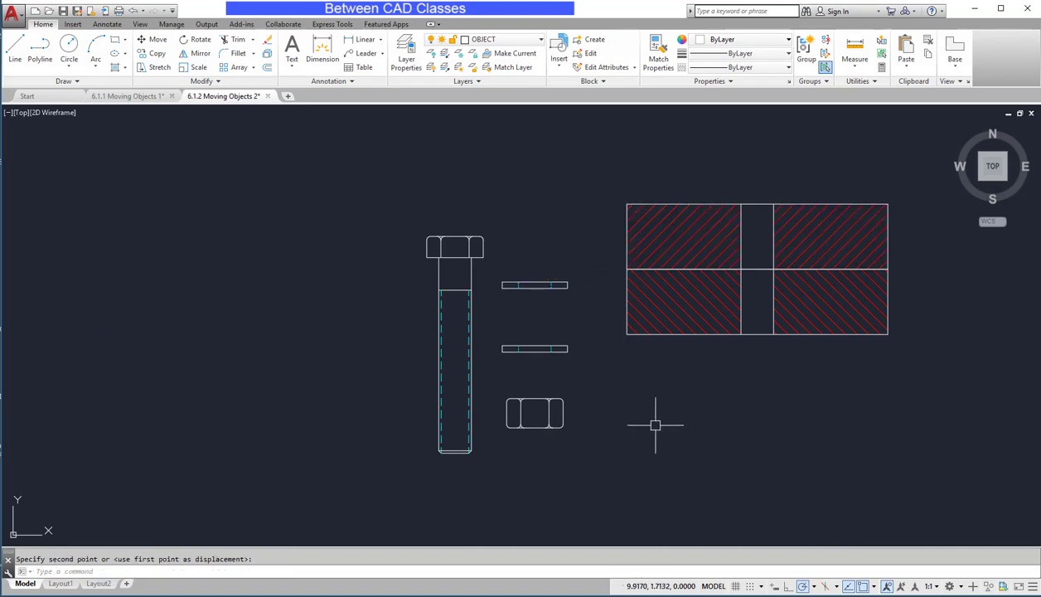
Move the upper washer by its bottom midpoint to the midpoint of the hole's top edge on the stacked plates.
left_click(158, 46)
left_click(538, 280)
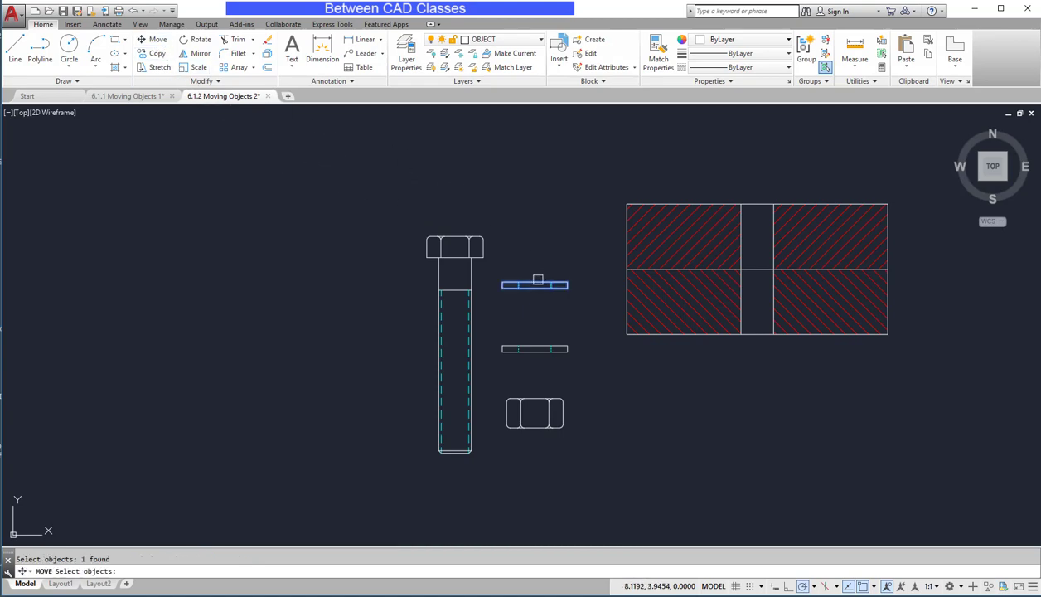
scroll(536, 275, "up", 2)
key("Return")
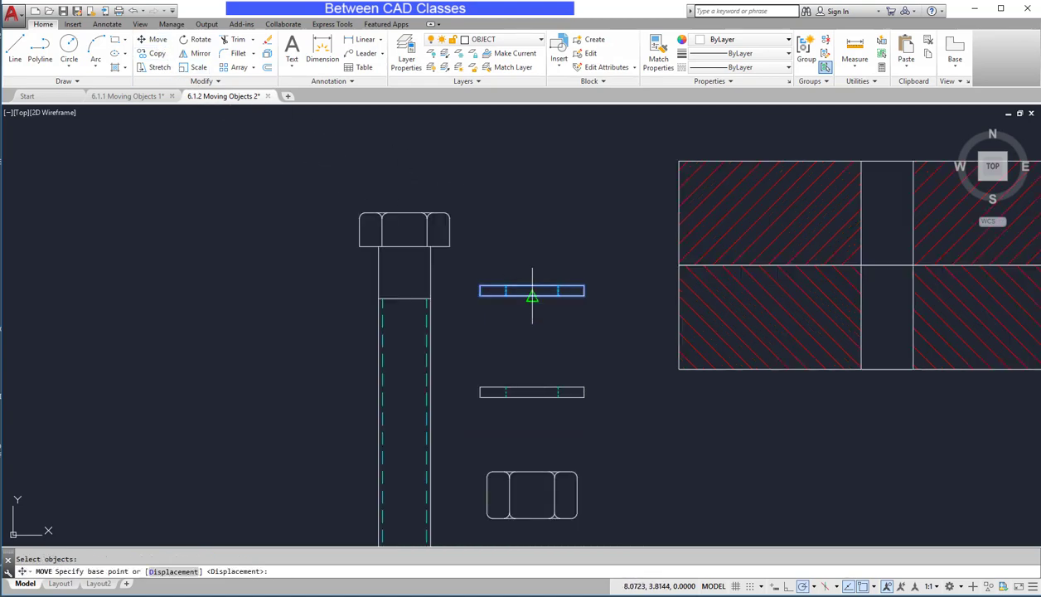
left_click(532, 294)
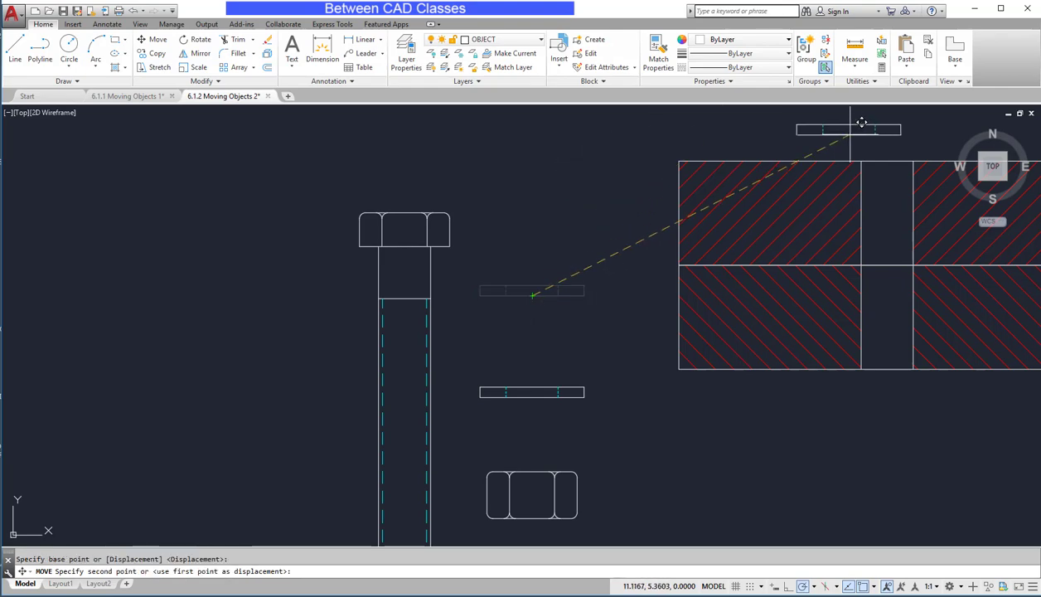
left_click(887, 161)
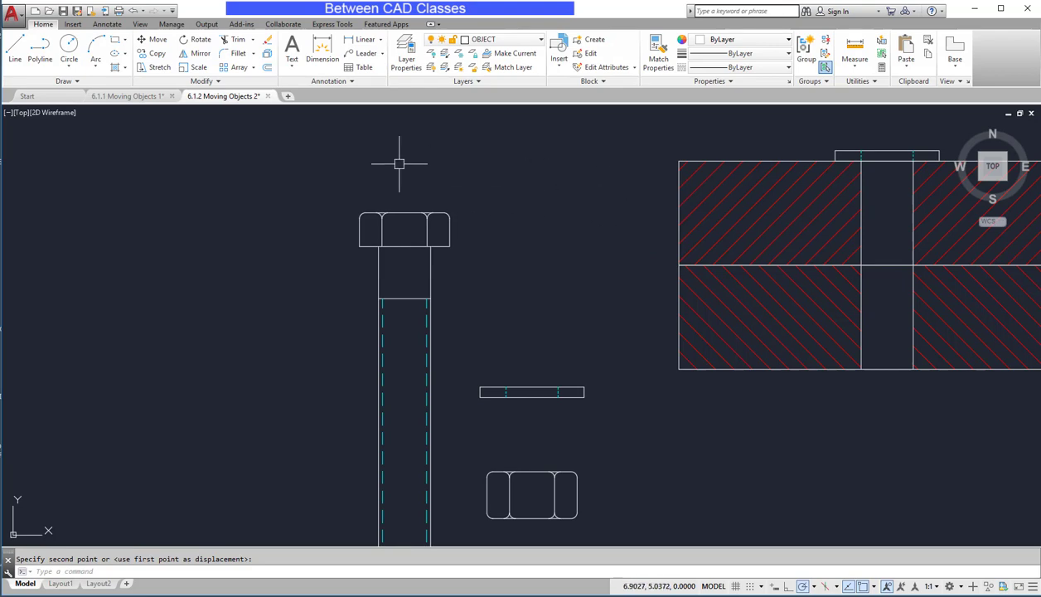
Move the remaining washer by its top midpoint to the midpoint of the hole's bottom edge under the plates.
left_click(153, 39)
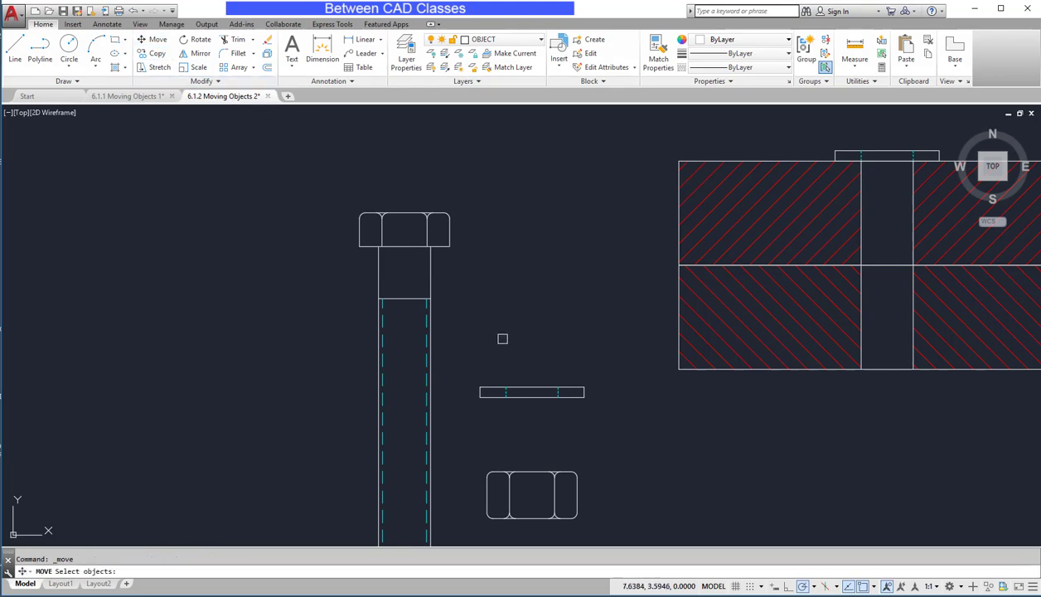
left_click(539, 386)
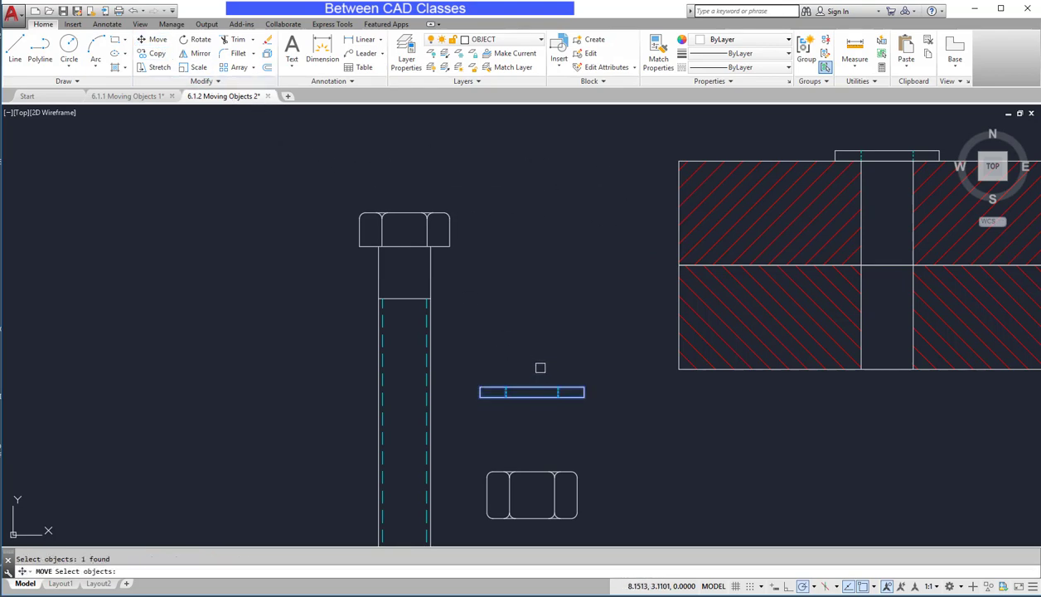
key("Return")
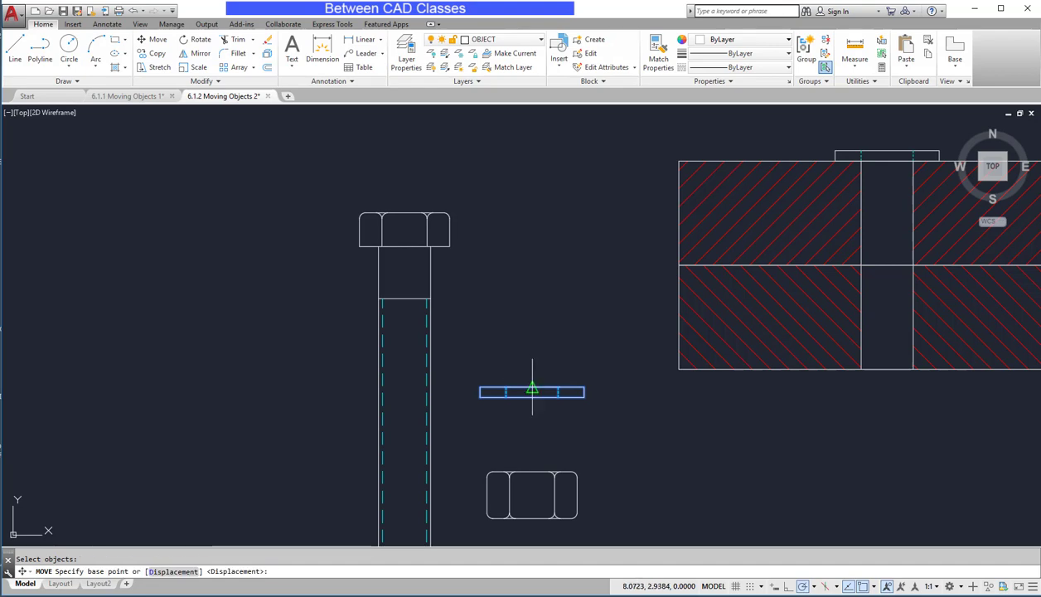
left_click(532, 387)
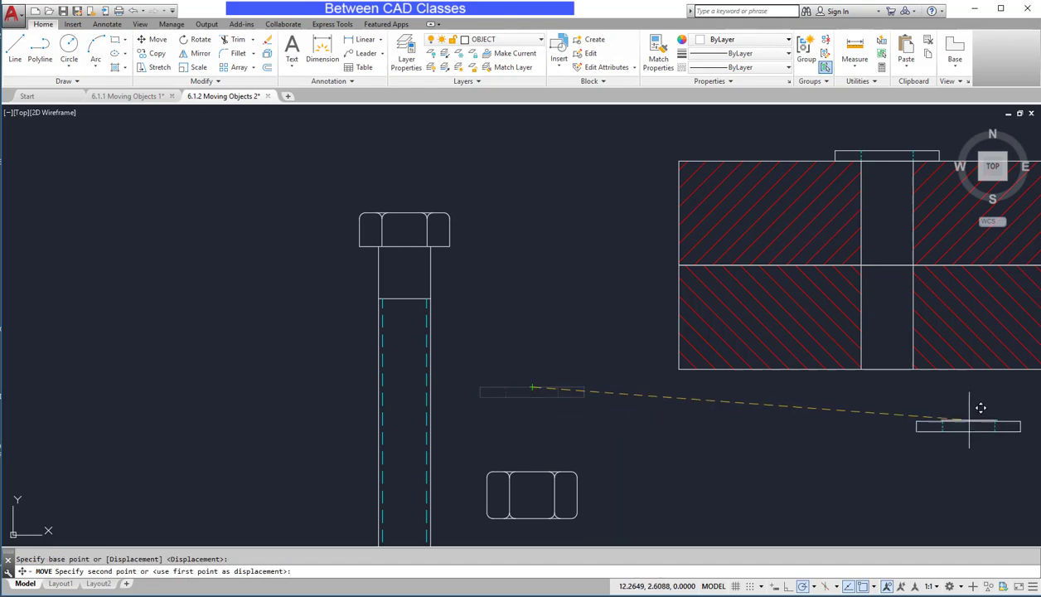
left_click(887, 371)
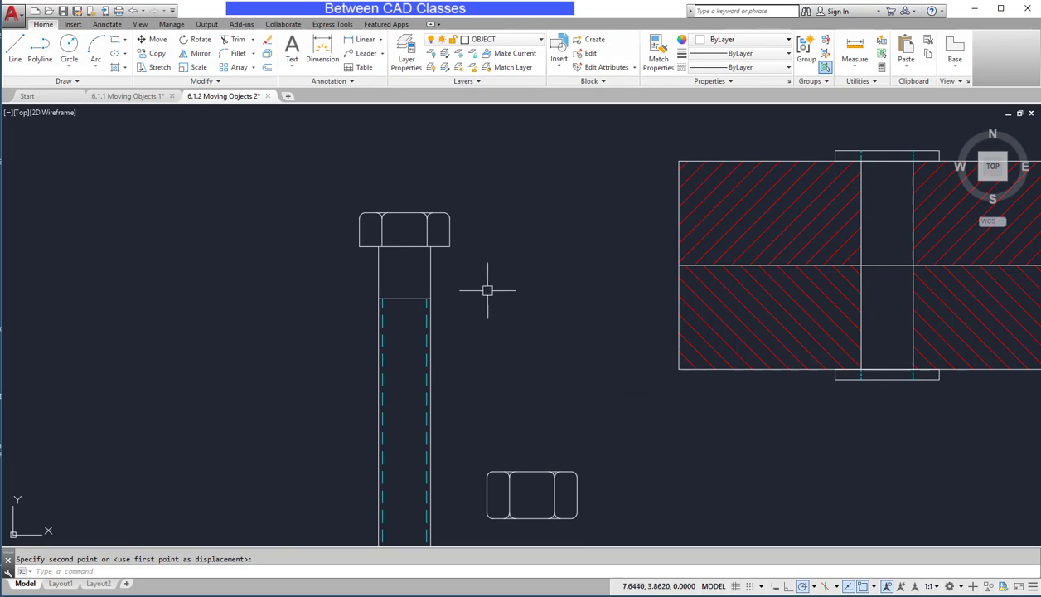
Move the bolt by the midpoint under its head to the top midpoint of the upper washer.
left_click(156, 40)
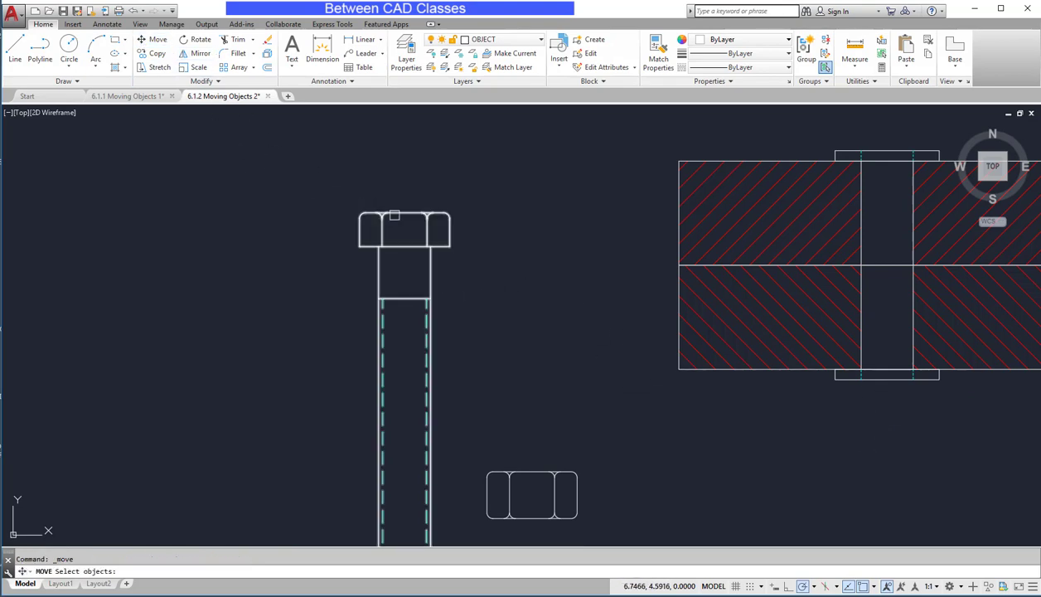
left_click(396, 214)
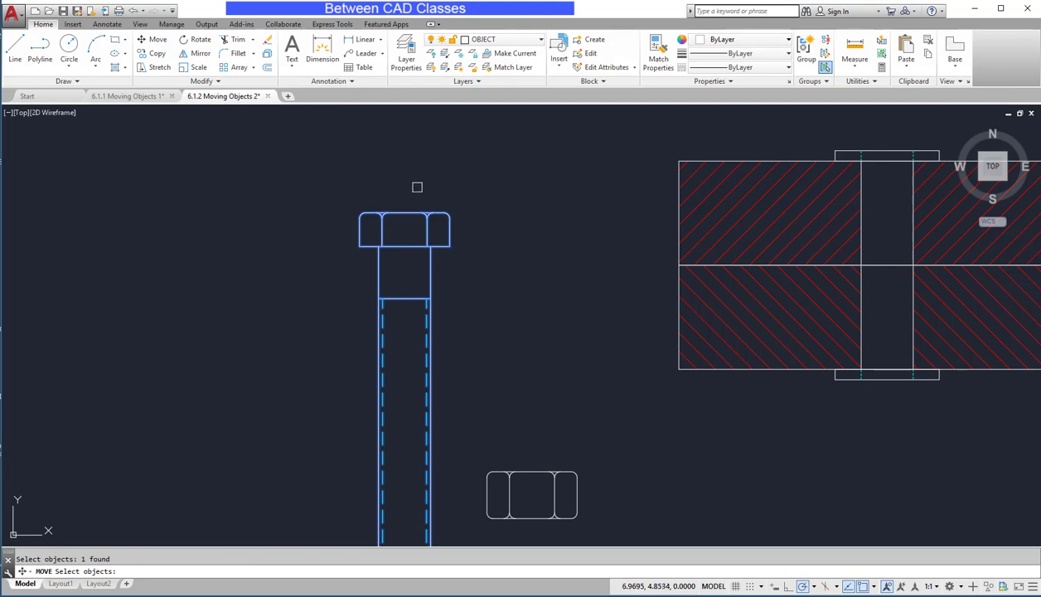
key("Return")
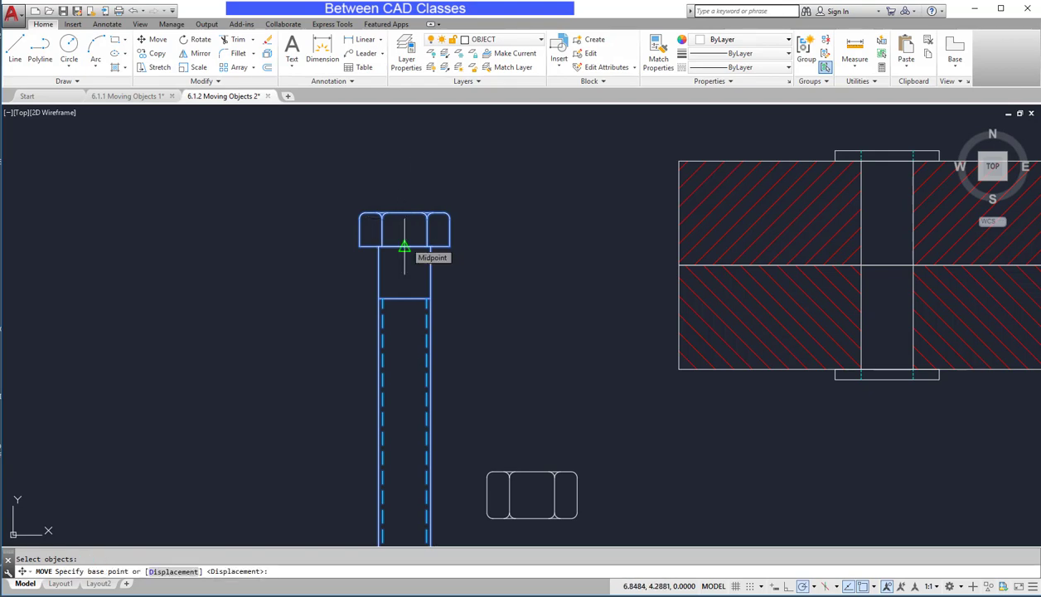
left_click(404, 247)
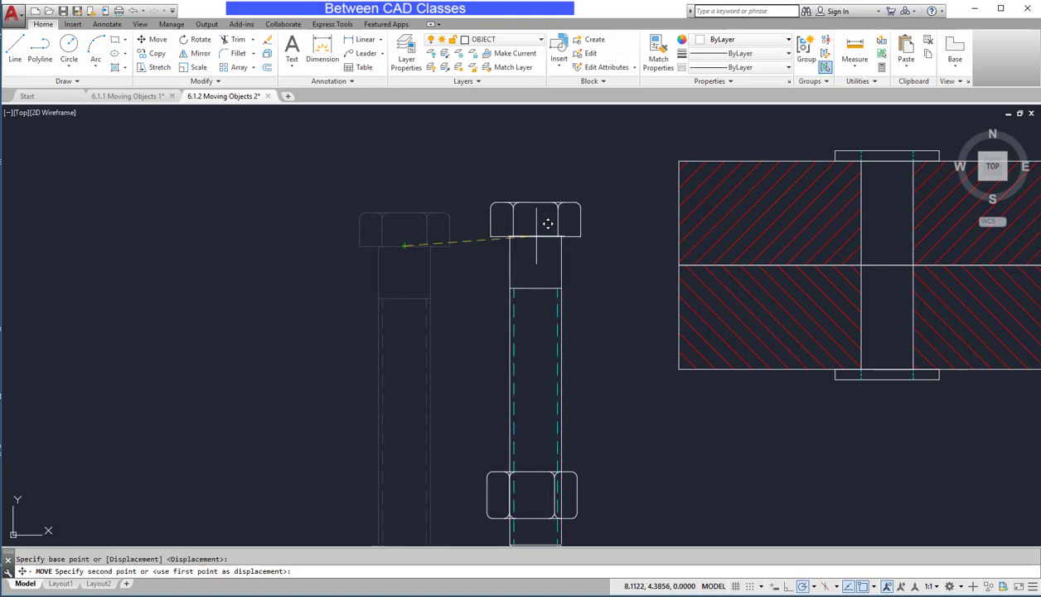
mouse_move(546, 221)
middle_mouse_down()
mouse_move(462, 260)
mouse_move(376, 274)
middle_mouse_up()
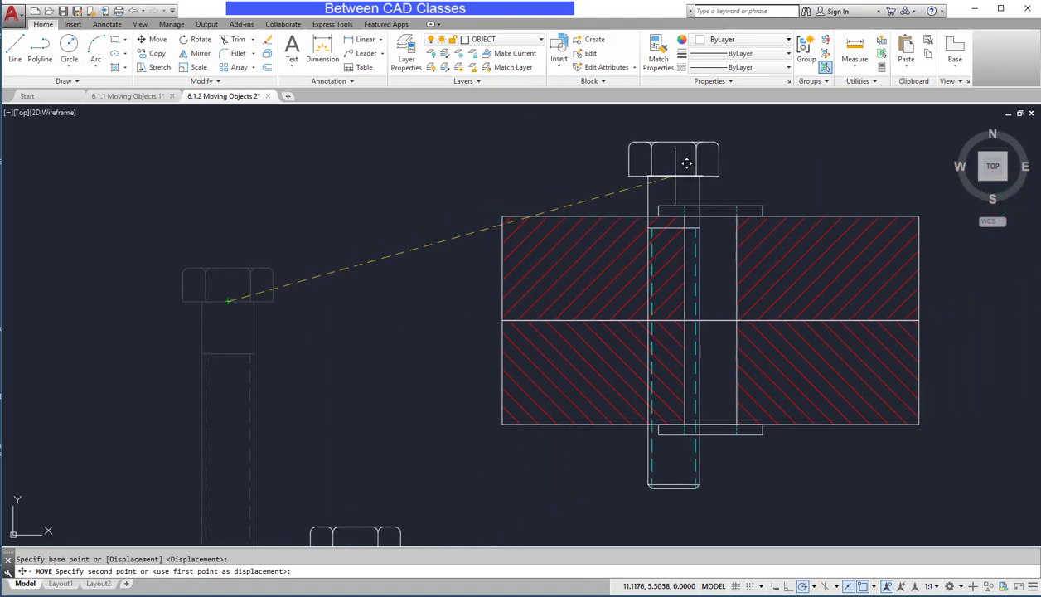
left_click(721, 193)
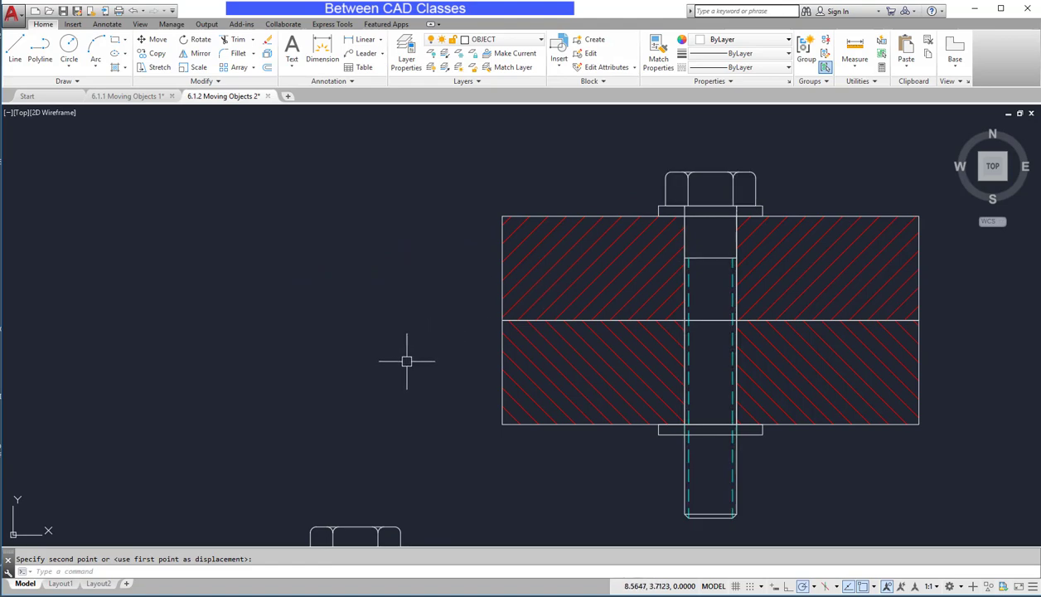
Move the nut by its top midpoint to the bottom midpoint of the lower washer.
middle_click_drag(406, 360, 401, 256)
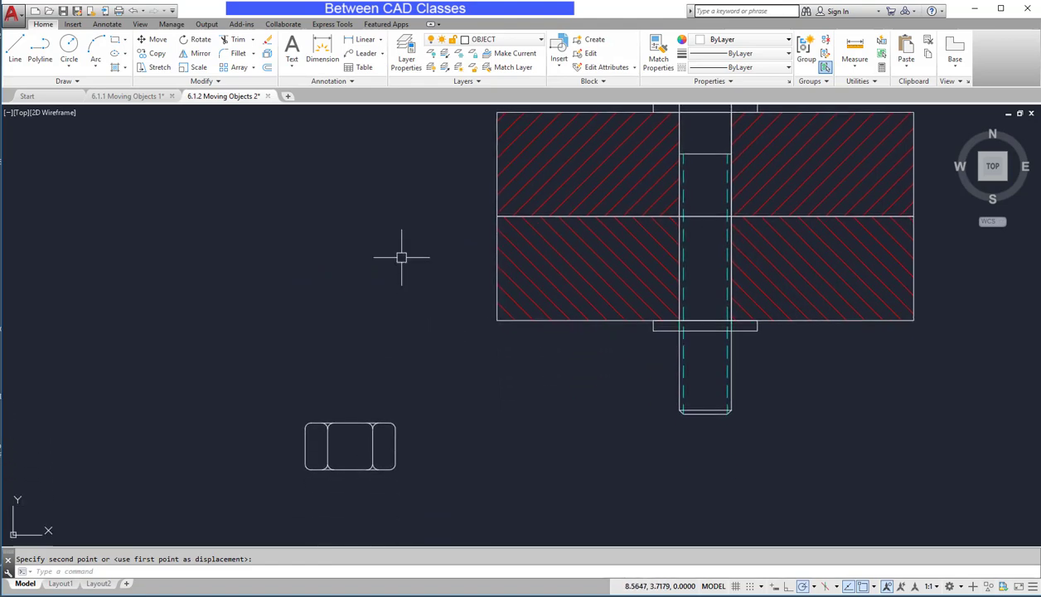
left_click(157, 40)
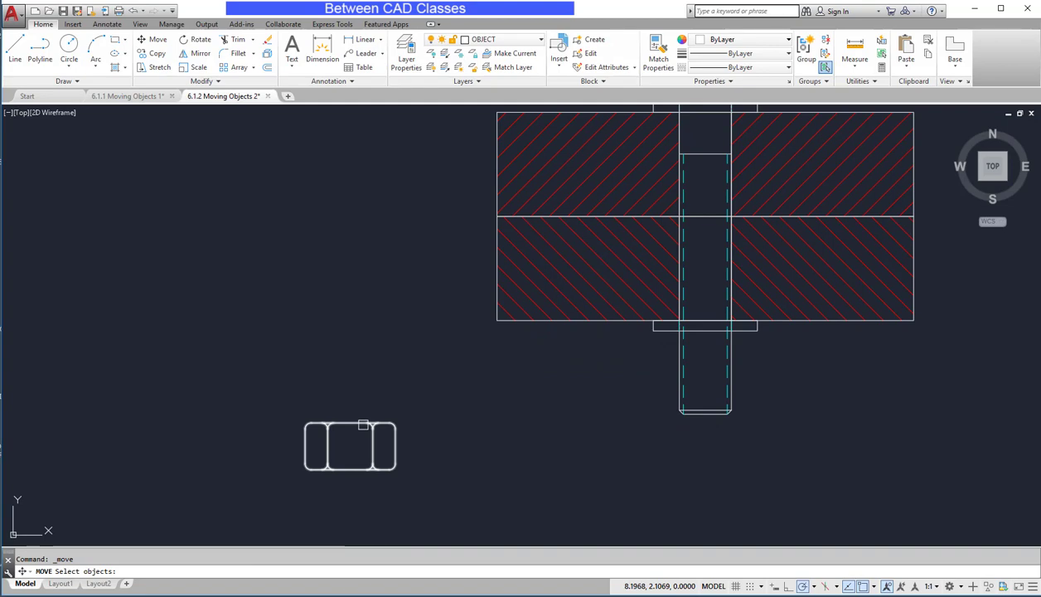
left_click(363, 425)
key("Return")
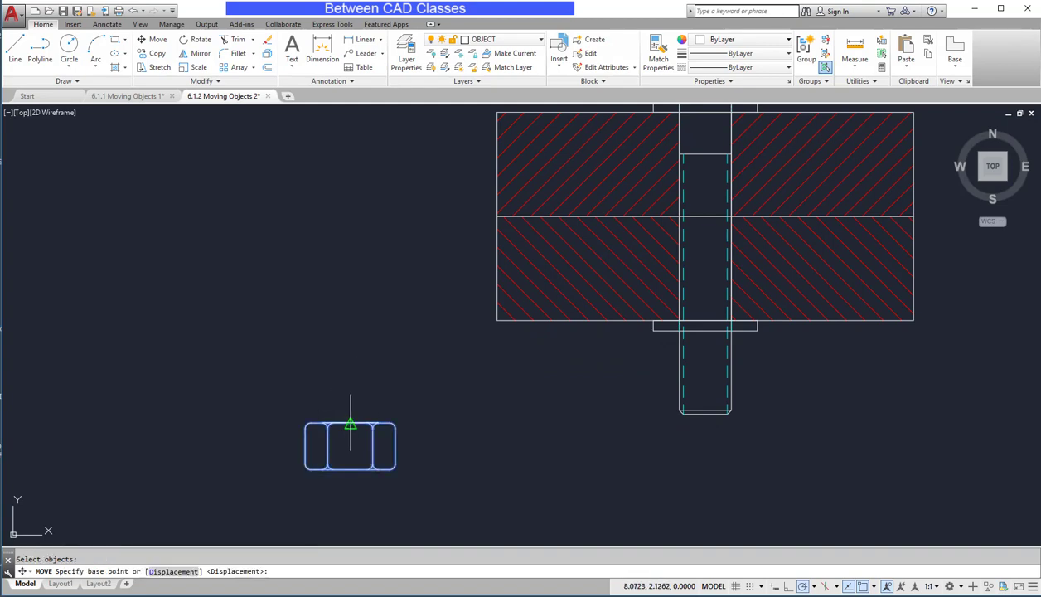
left_click(351, 425)
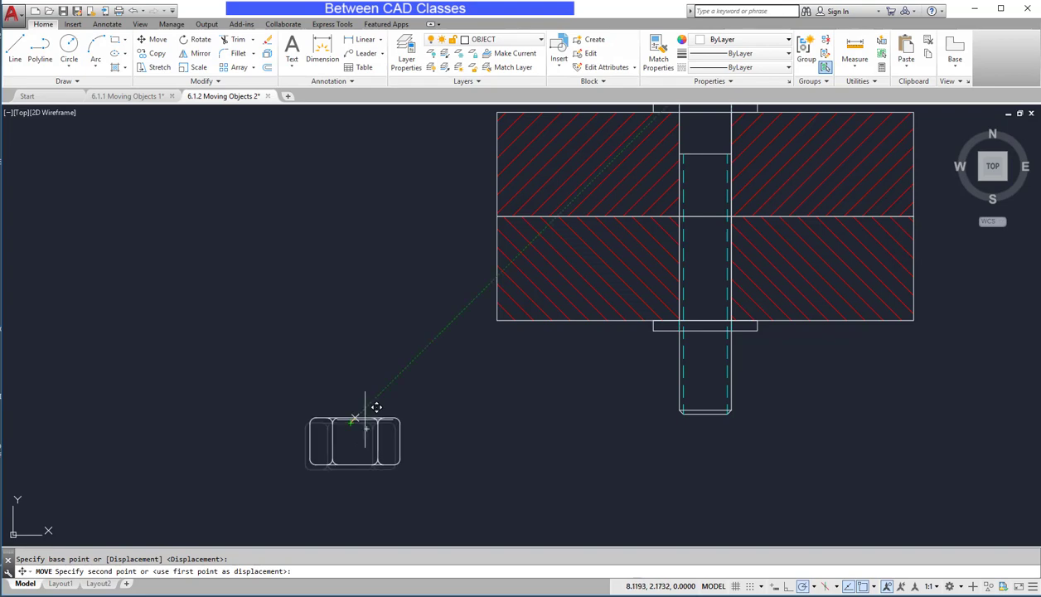
left_click(704, 331)
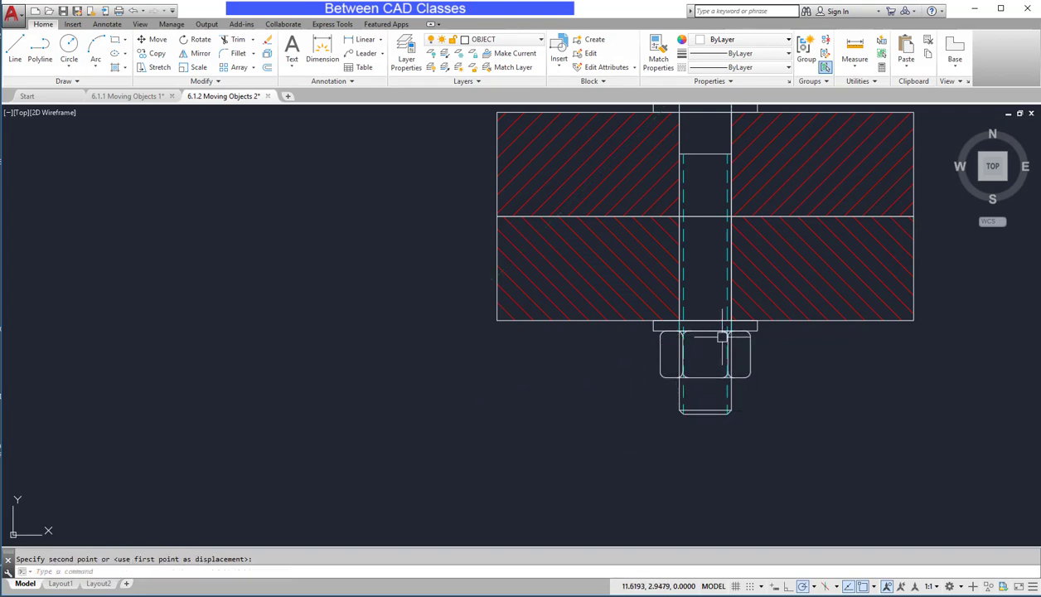
mouse_move(847, 371)
middle_mouse_down()
mouse_move(740, 462)
mouse_move(726, 457)
middle_mouse_up()
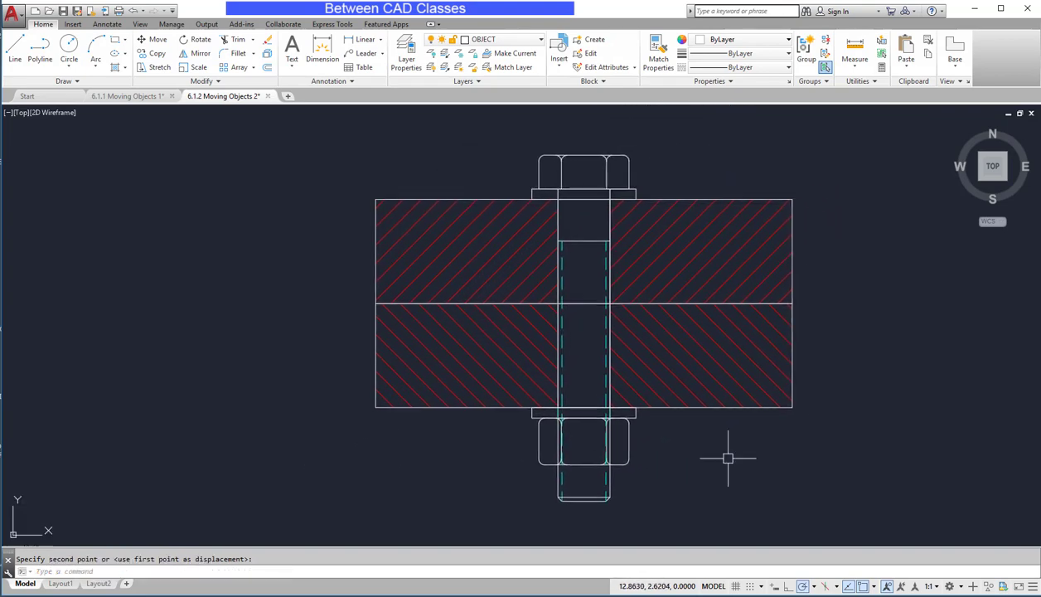